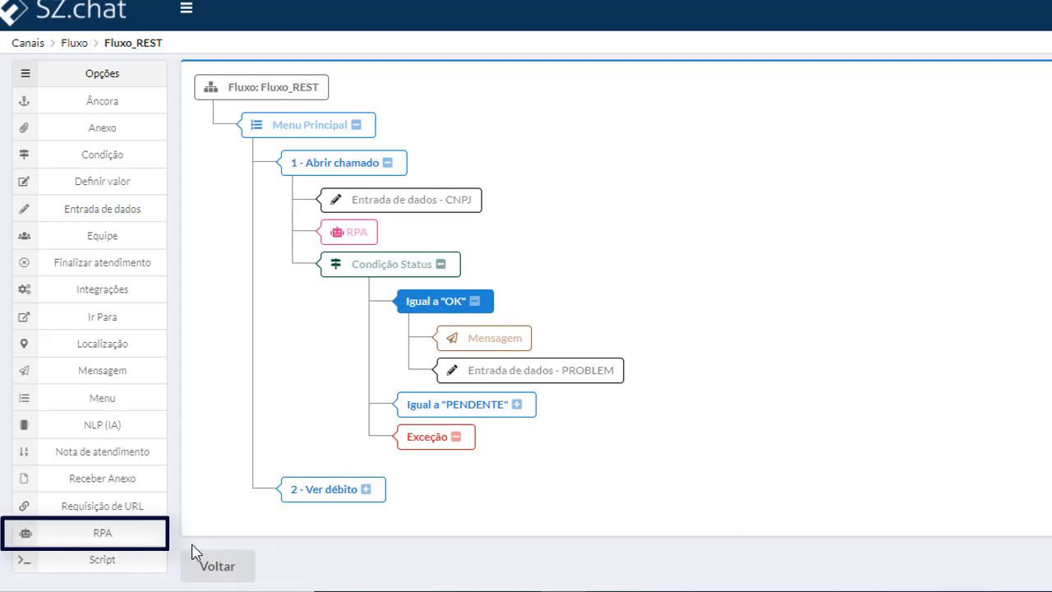
- Add an RPA named "Abertura de chamado" to the "OK" branch, using REST "Abertura de chamado" and response type Variável stored in RETORNO
click(151, 542)
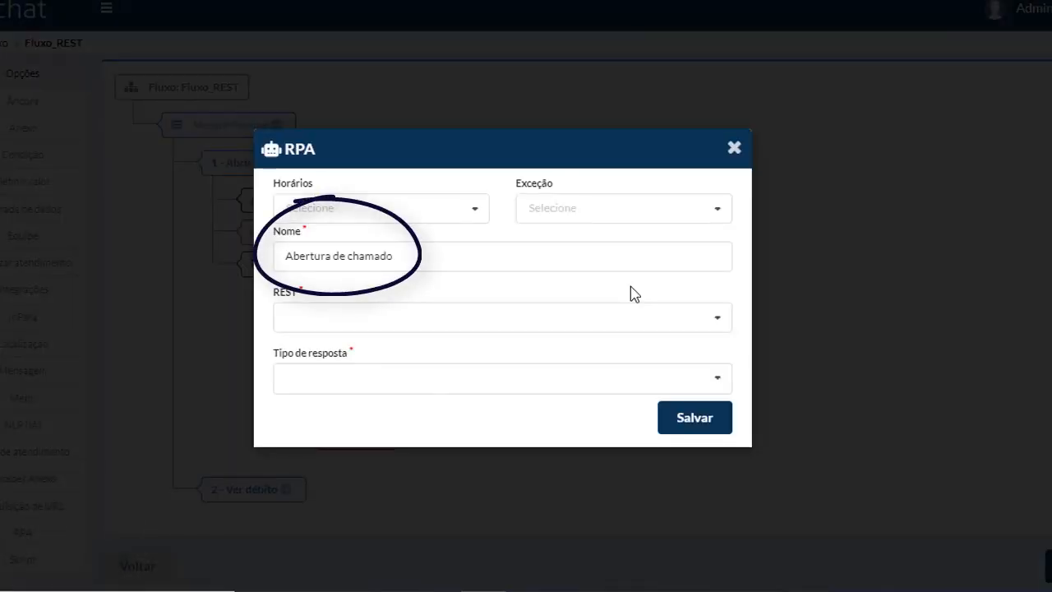
click(709, 318)
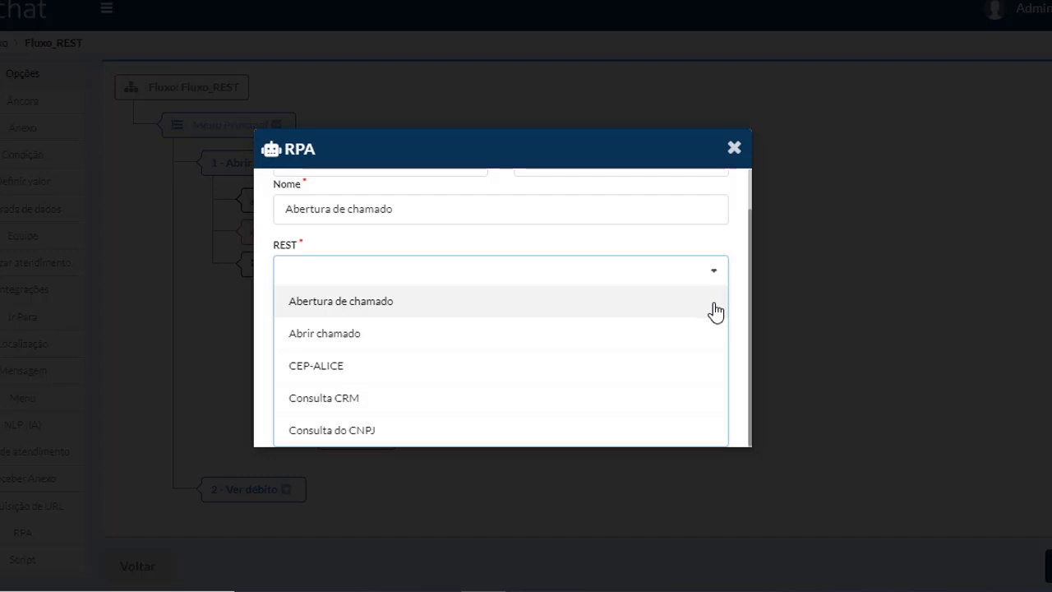
click(715, 311)
click(724, 371)
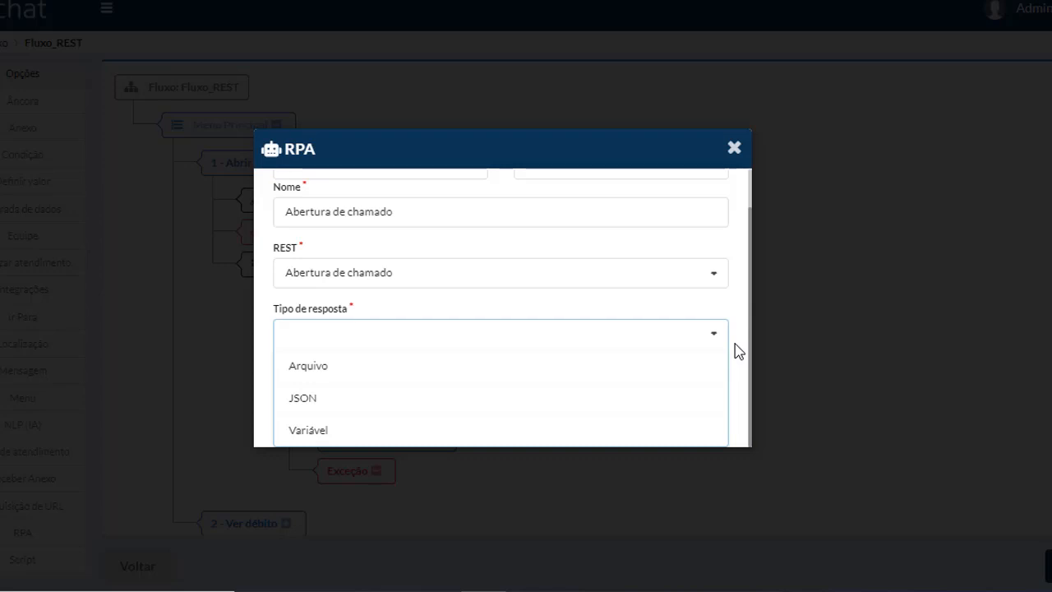
click(453, 431)
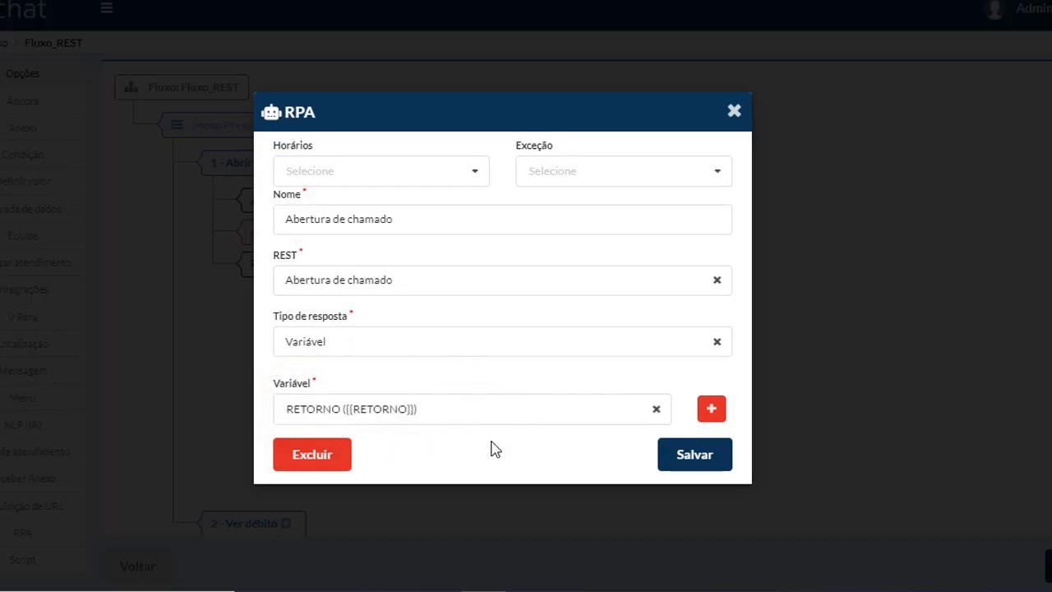
click(694, 454)
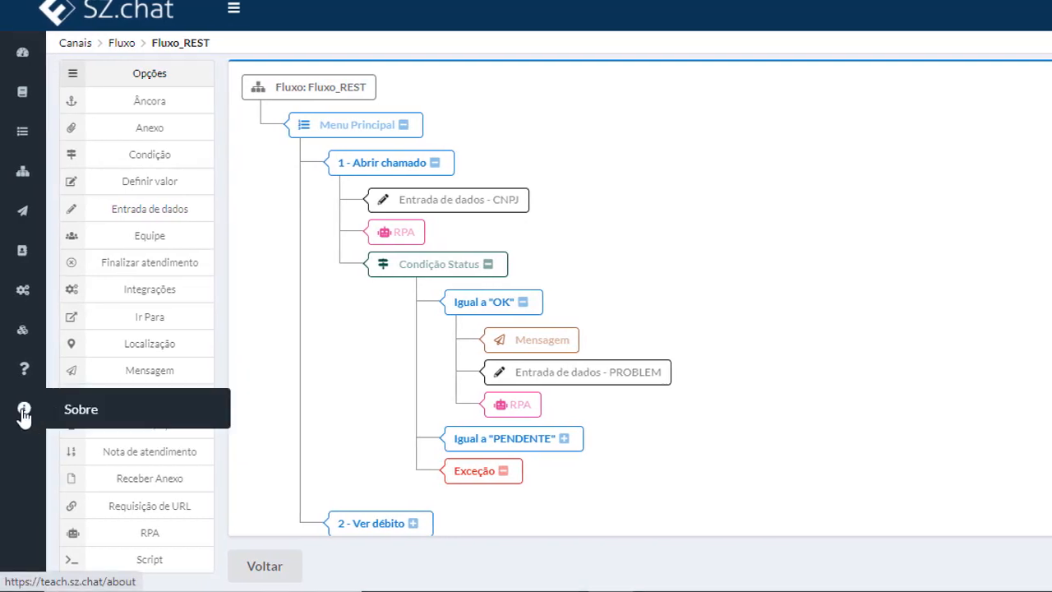
- Open the API documentation and read the REST module's section on using Mustache code in message fields
click(24, 410)
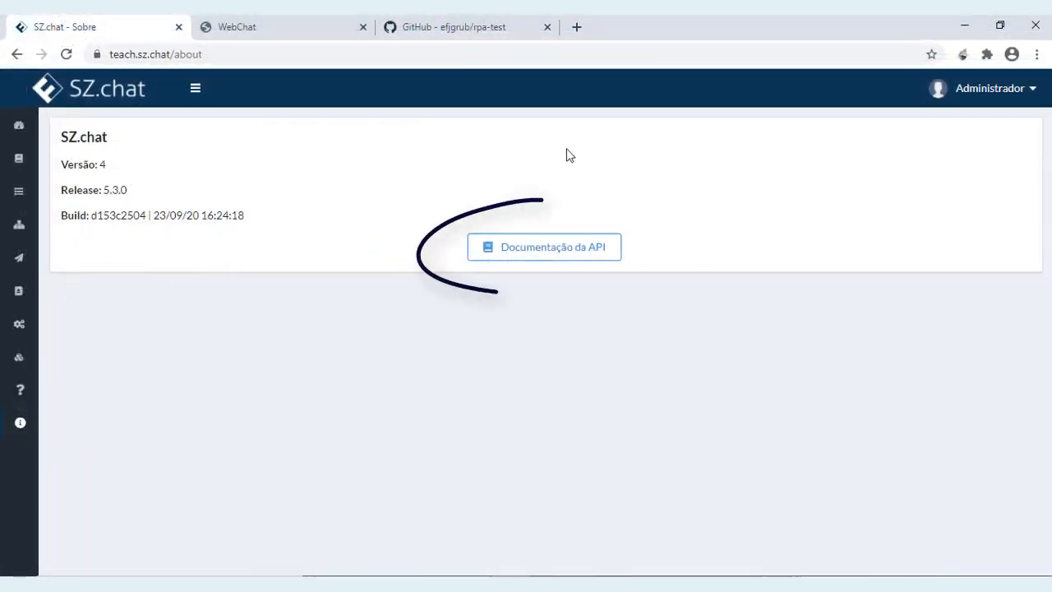
click(590, 247)
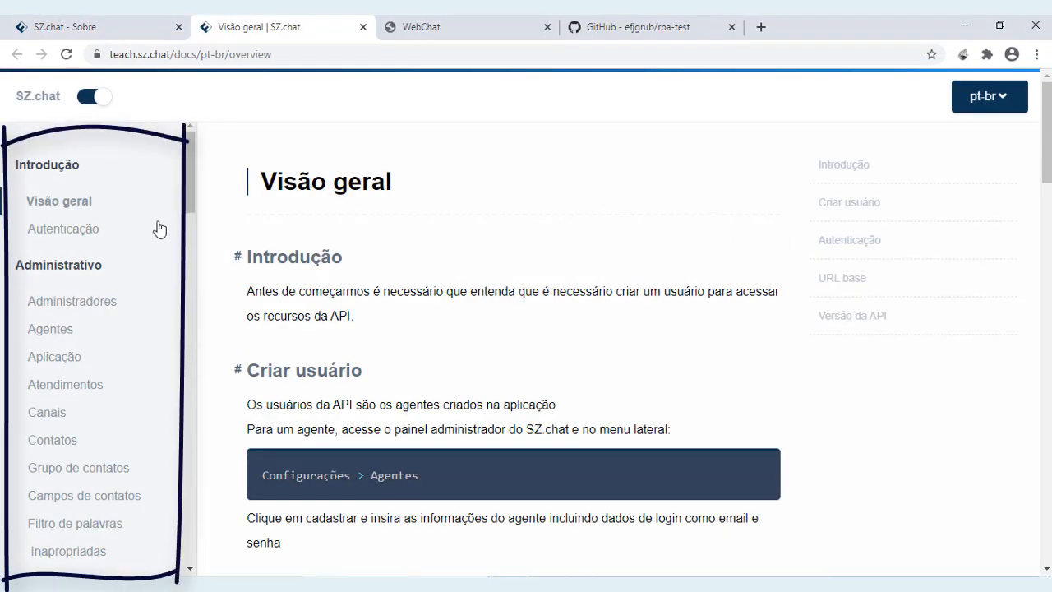
scroll(158, 228, down, 10)
scroll(158, 227, down, 10)
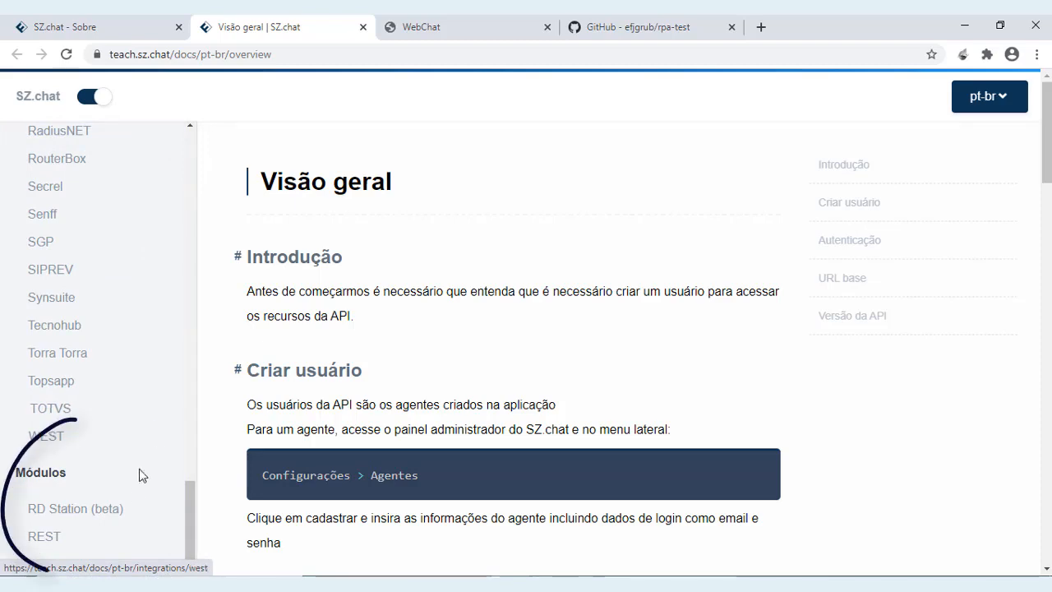
click(41, 539)
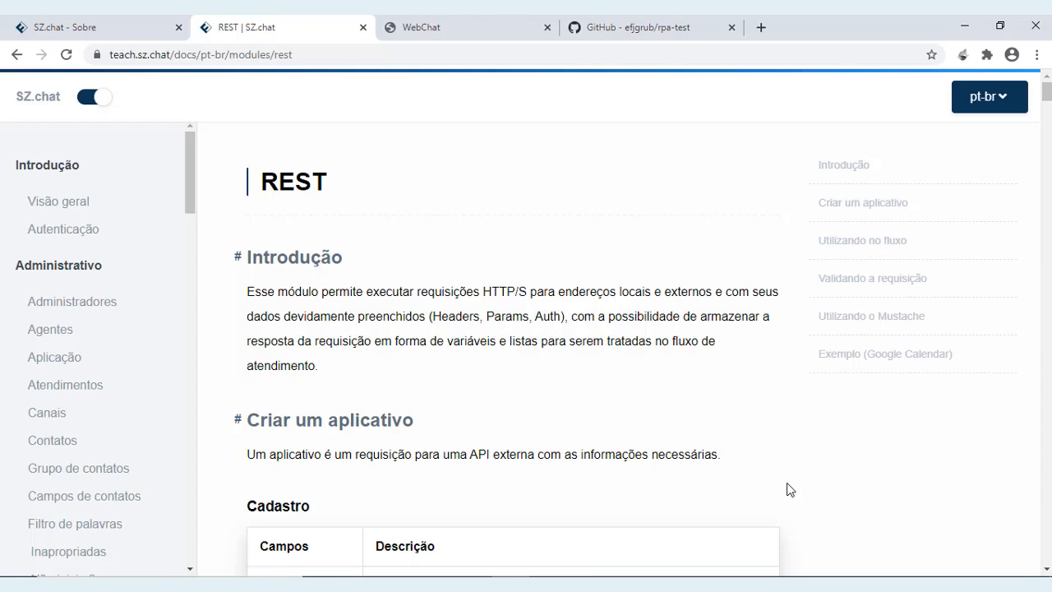
click(839, 324)
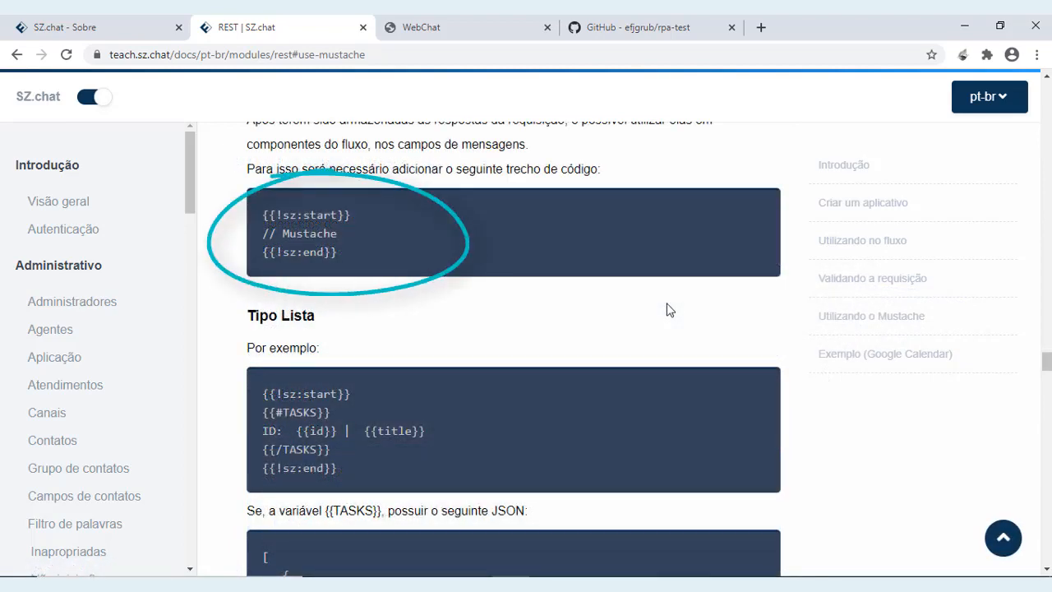
scroll(666, 309, down, 1)
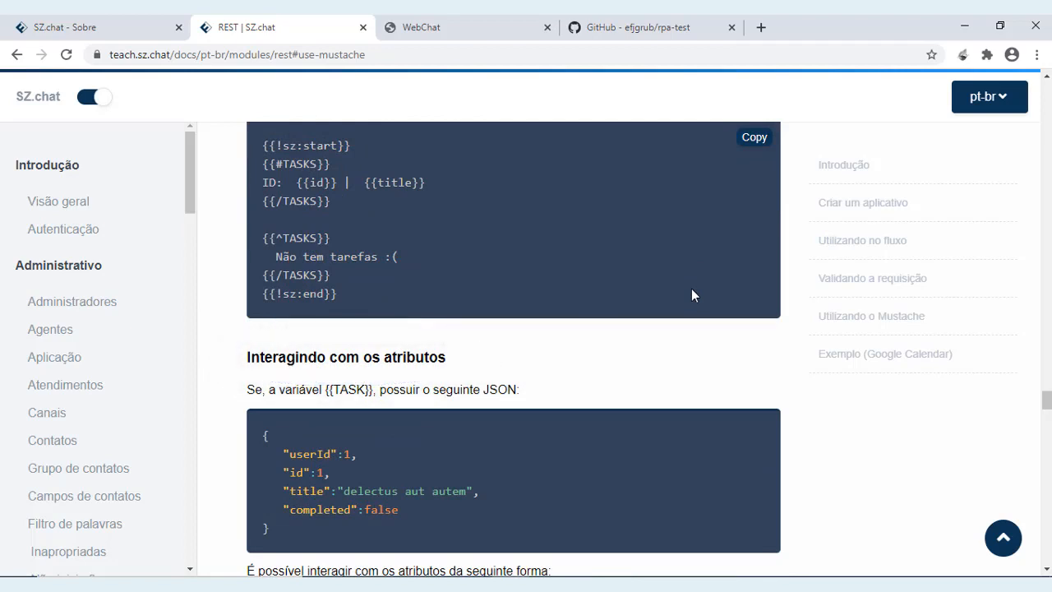
scroll(680, 293, down, 3)
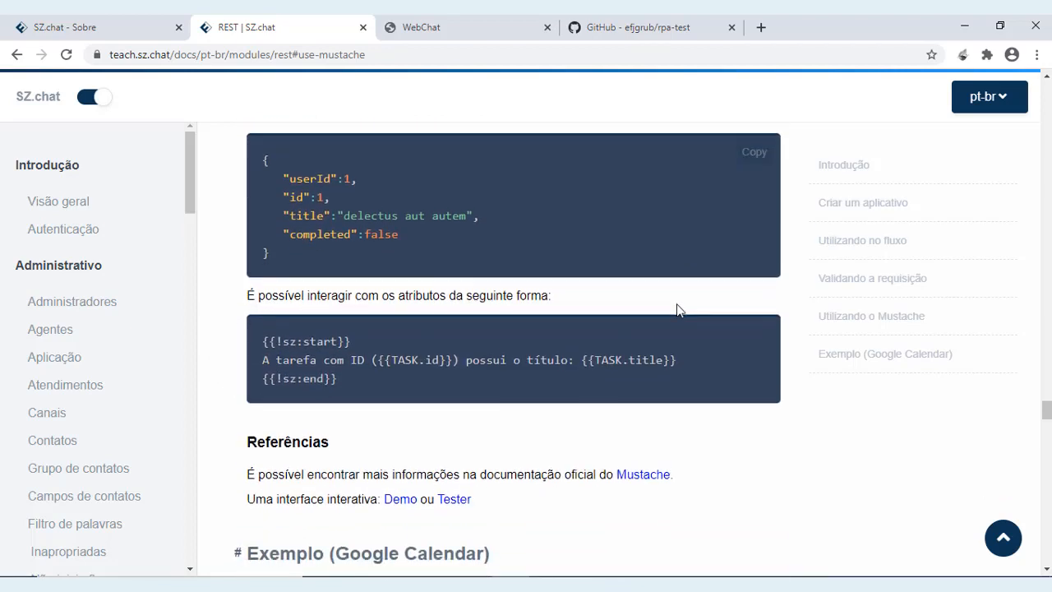
scroll(678, 309, up, 1)
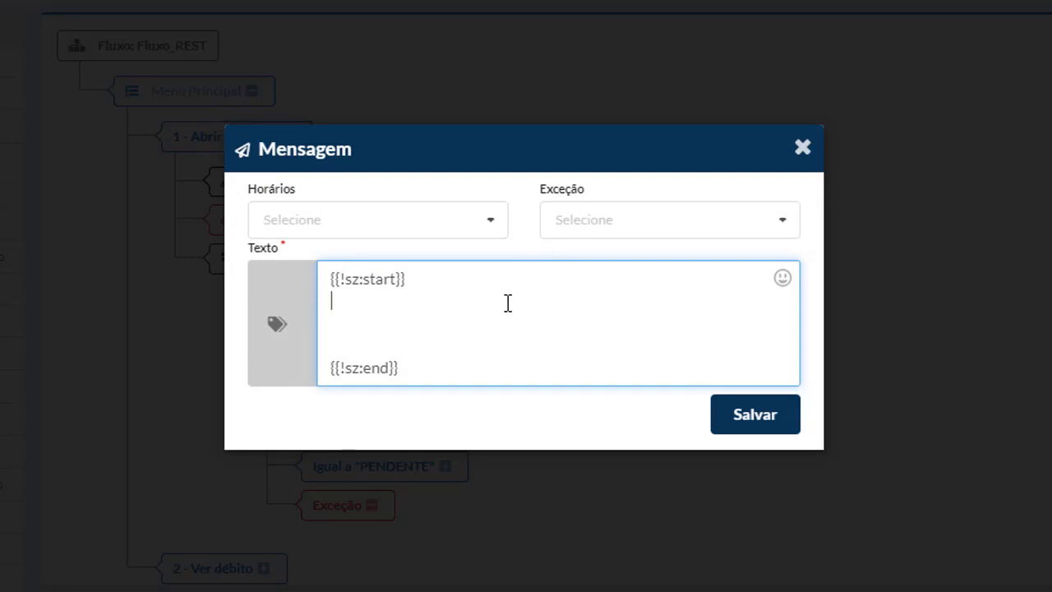
- Write "{{RETORNO.status}} com ID: {{RETORNO.id}}" between the sz:start and sz:end tags of the message and remove the blank lines below it
text({{RETORN)
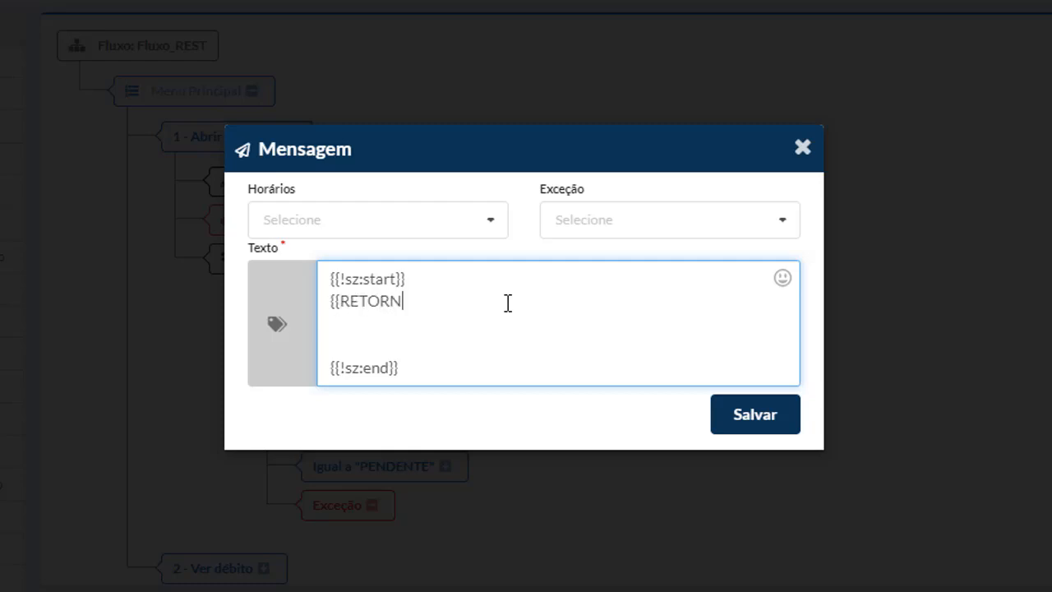
text(O.status}})
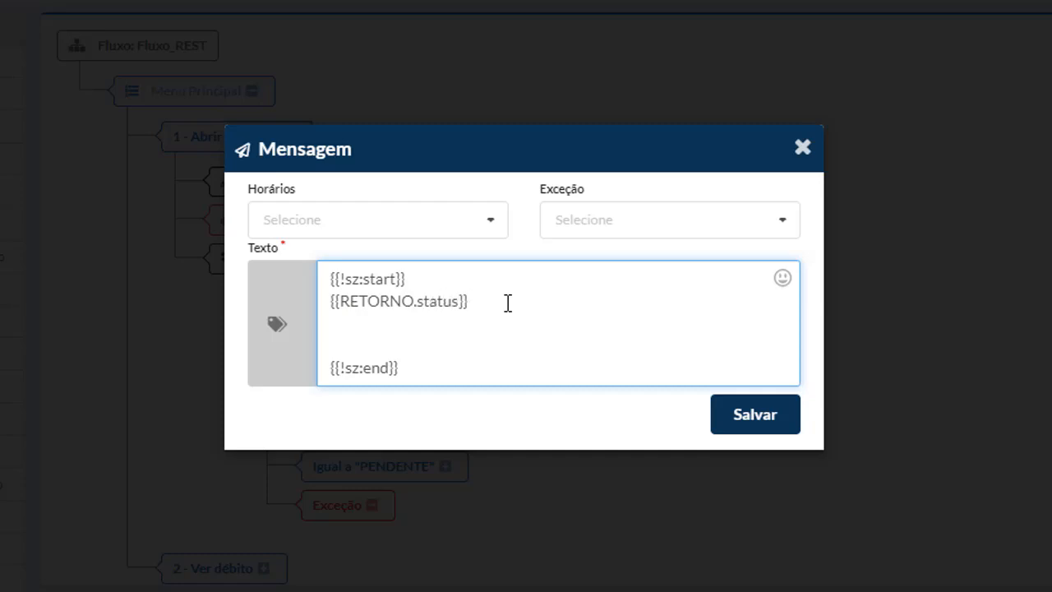
text( com ID)
text(: {{RETORNO.id}})
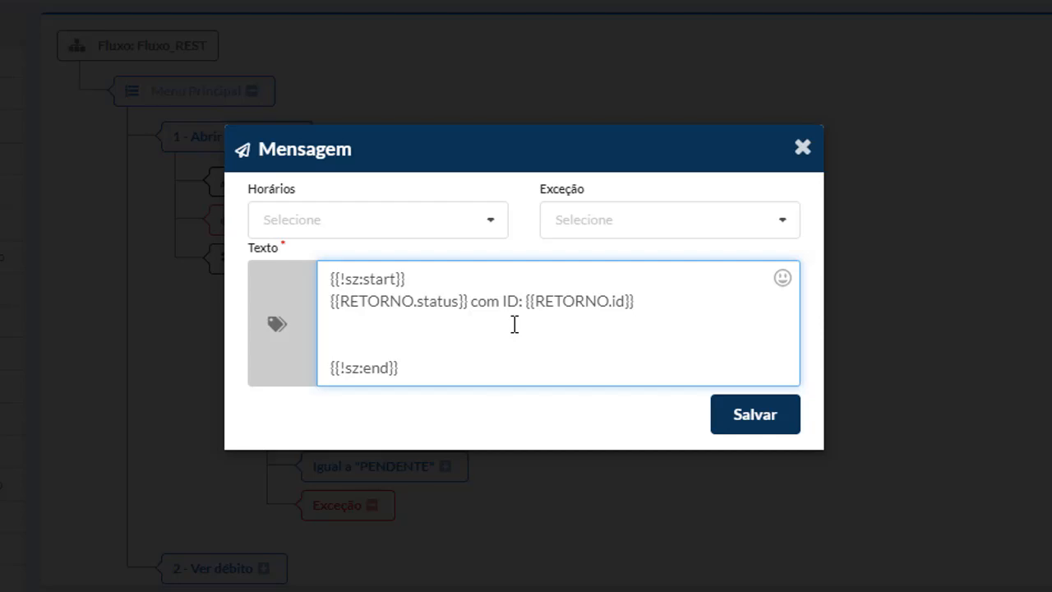
key(Delete)
key(Delete)
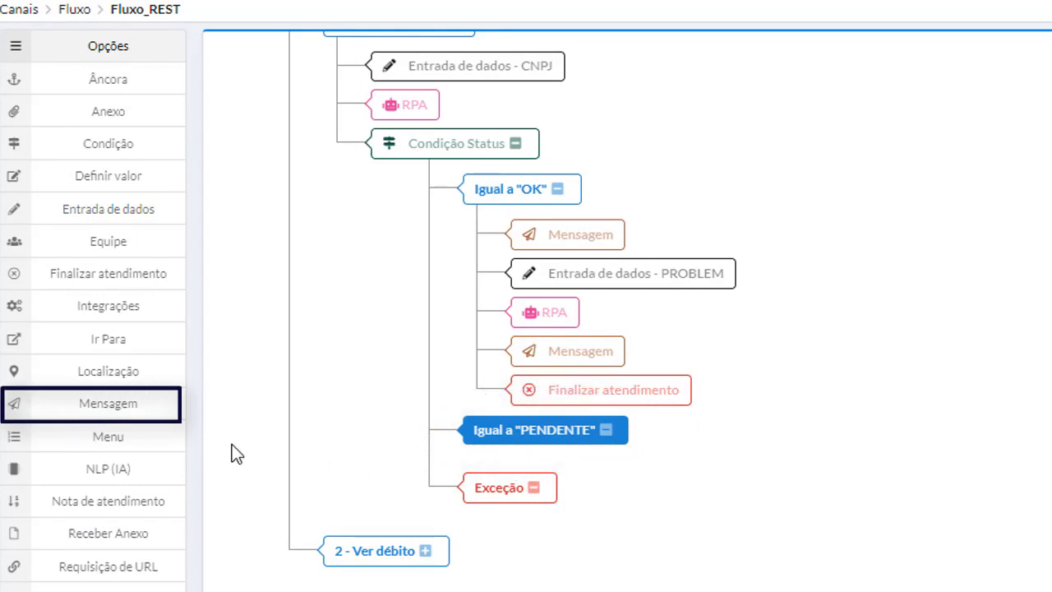
- Add a message to the "PENDENTE" branch listing {{mes}}, {{ano}} and {{valor}} for each PENDENCIAS item, with a notice about forwarding to the financeiro
click(160, 416)
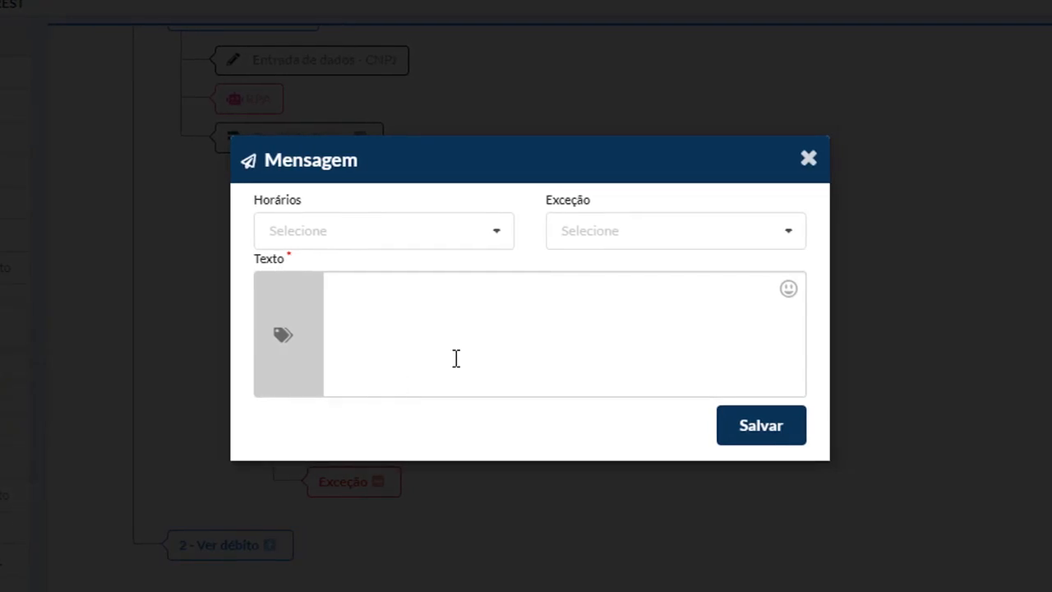
click(456, 358)
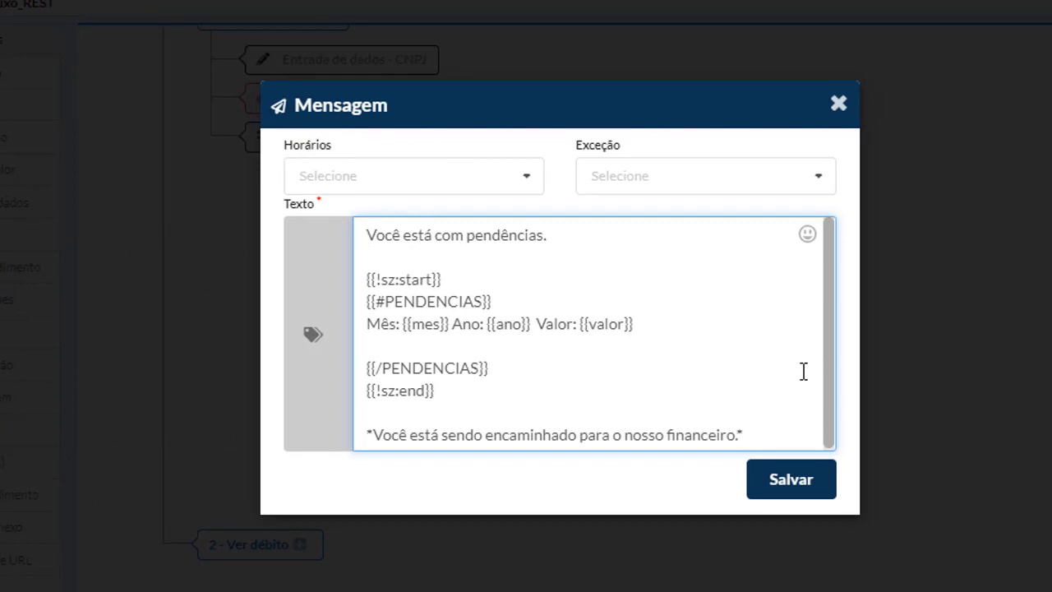
click(533, 407)
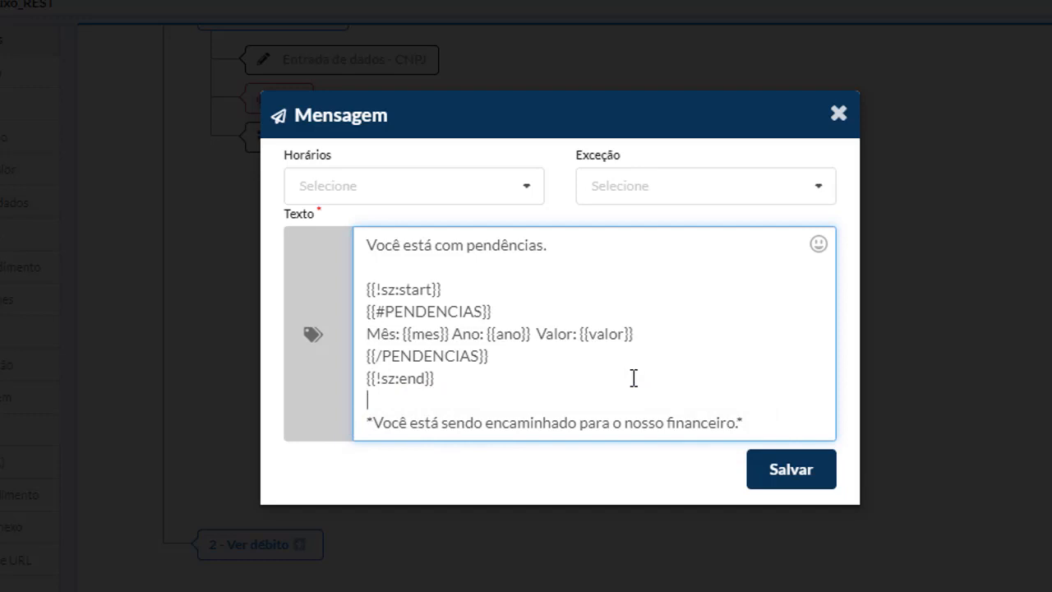
click(756, 481)
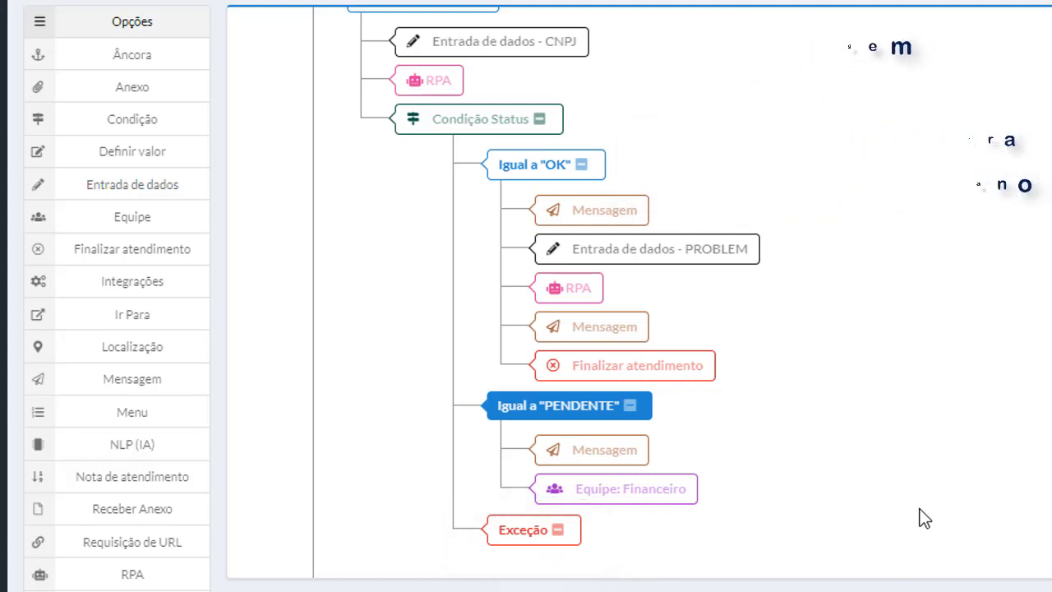
- Try the flow in the WebChat conversation by choosing the "Ver débito" option
scroll(901, 496, down, 1)
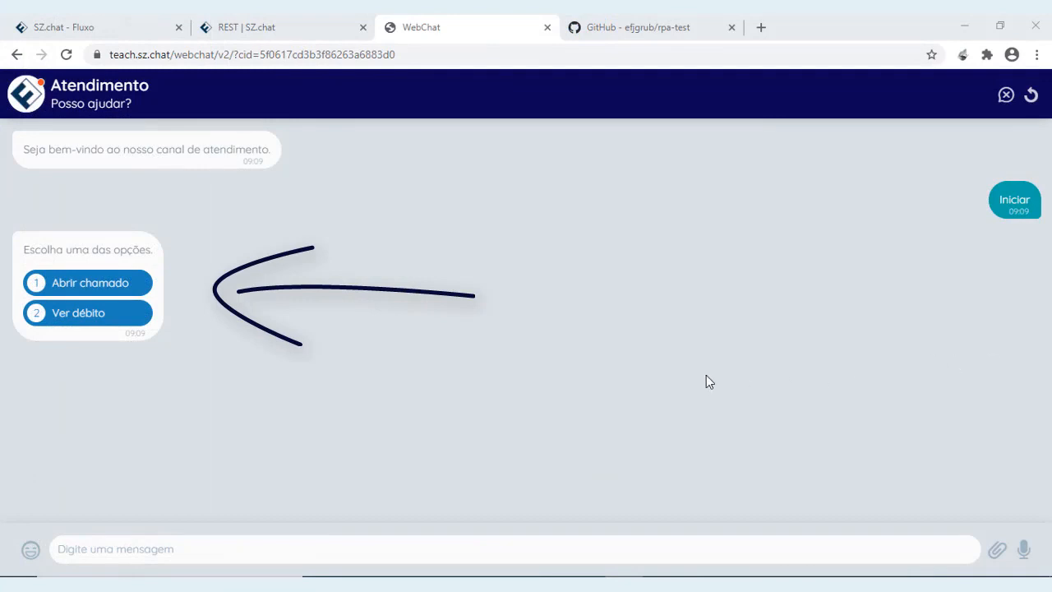
click(138, 313)
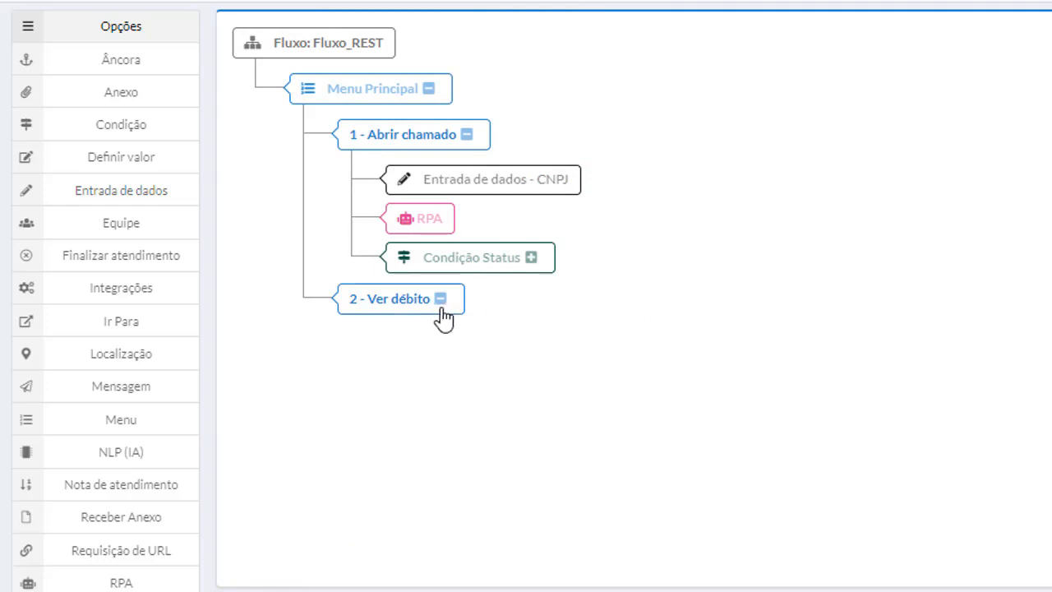
- Copy the CNPJ data entry from "1 - Abrir chamado" into the "2 - Ver débito" branch
click(388, 308)
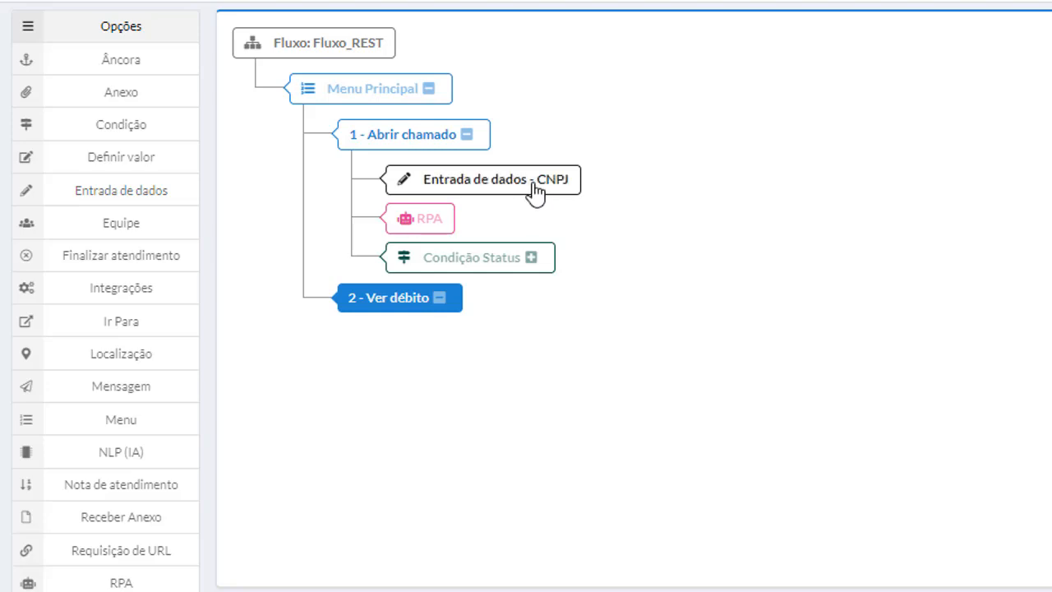
drag(535, 191, 509, 341)
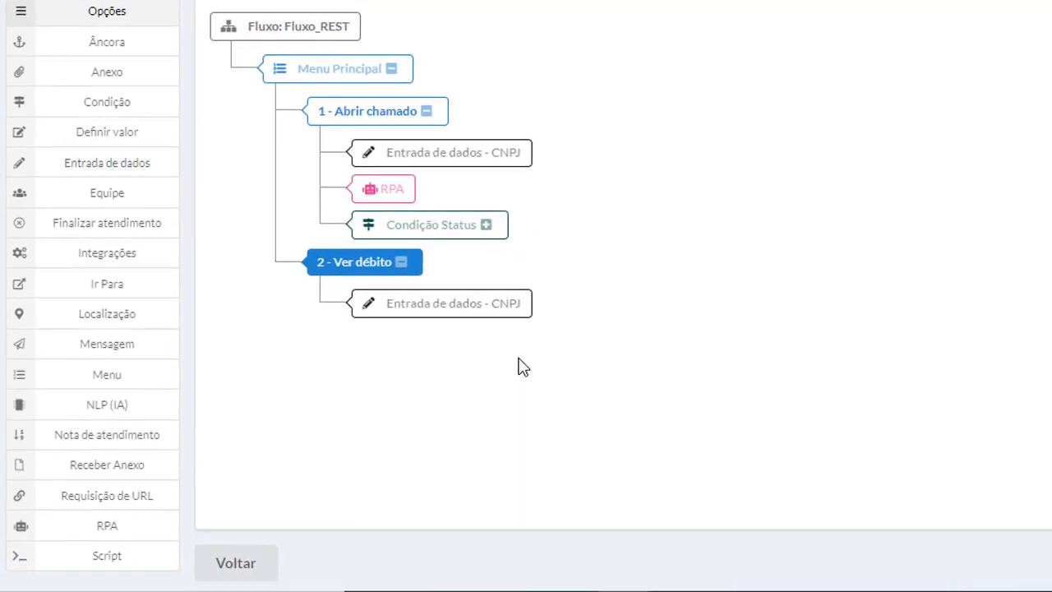
- Add an RPA named "Ver débitos" to "2 - Ver débito", using REST "Consulta do CNPJ" and response type Variável stored in RETORNO
click(141, 526)
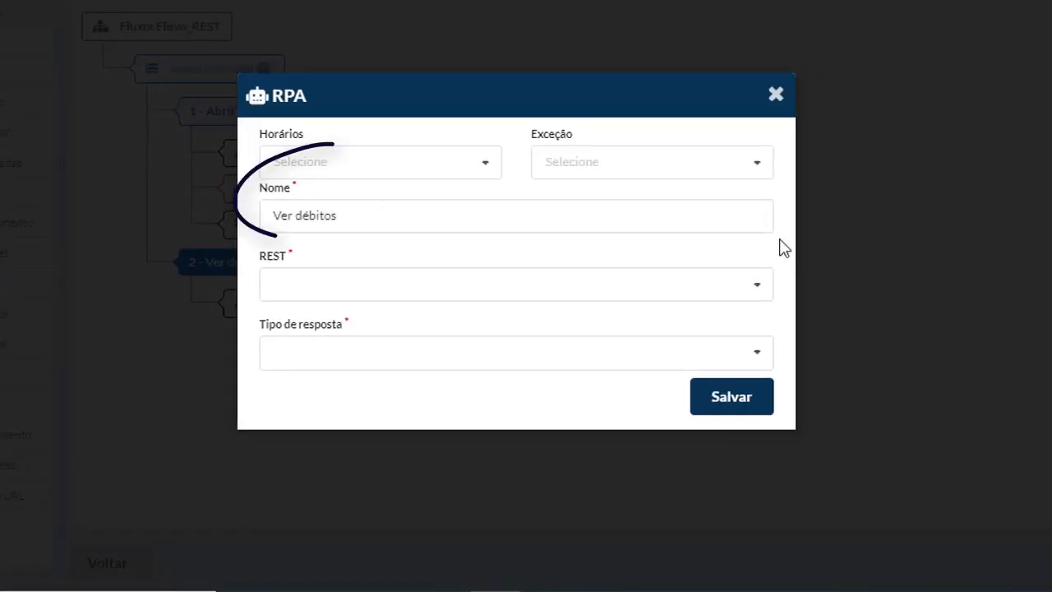
click(746, 293)
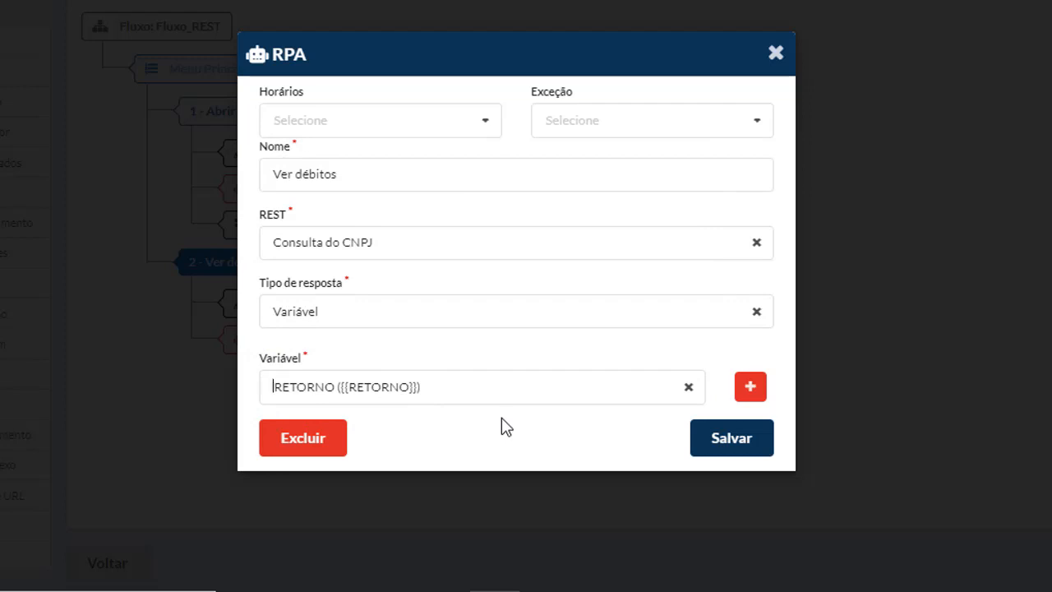
click(717, 433)
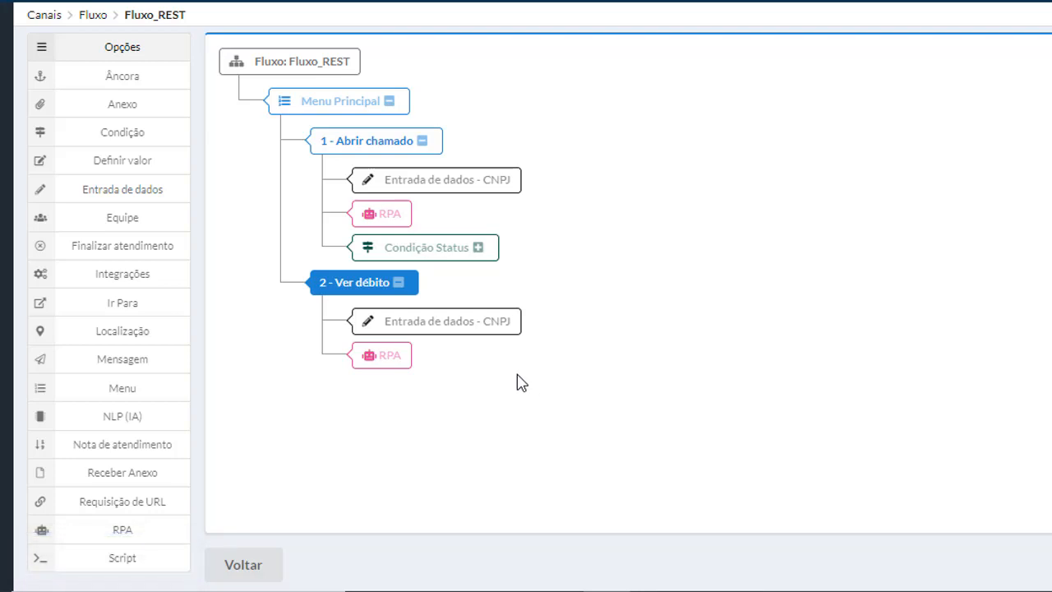
- Start a Script named "Soma de valores", view the Padrão functions, and switch to a Customizável function summing each pendência's valor into saldo
click(184, 562)
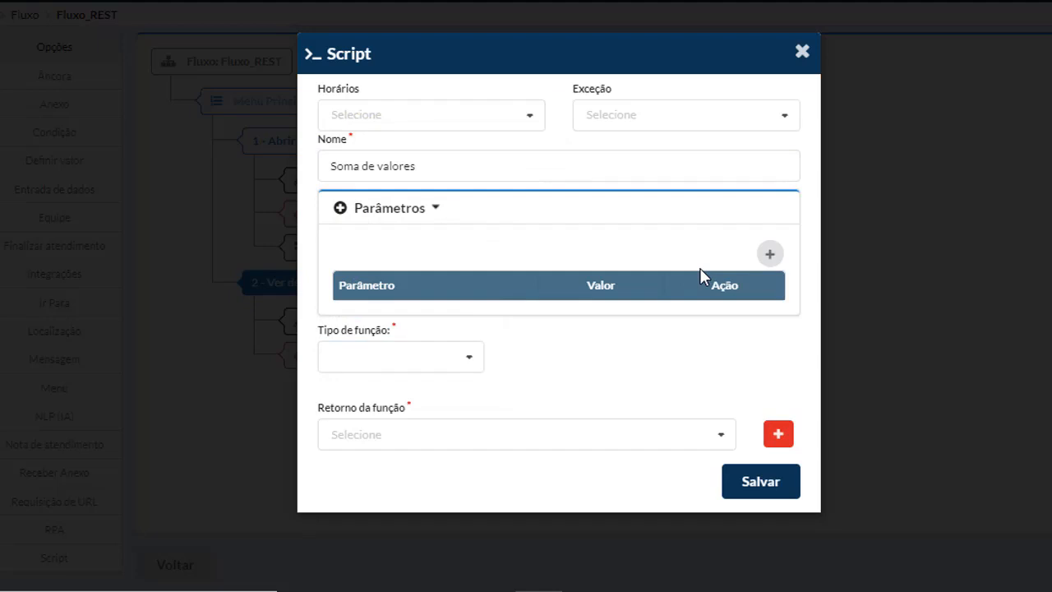
click(440, 359)
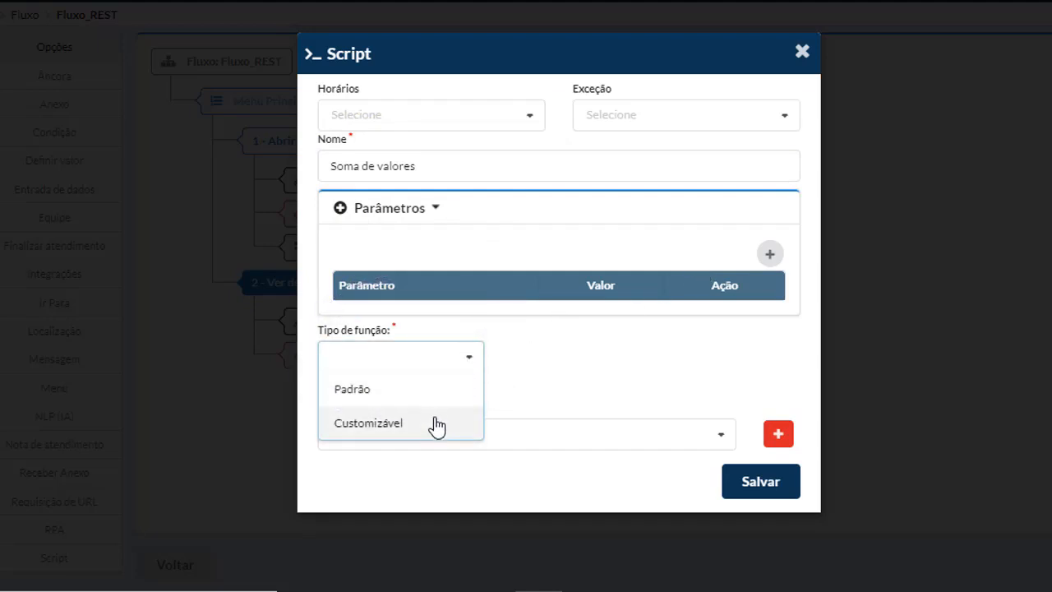
click(434, 395)
click(497, 418)
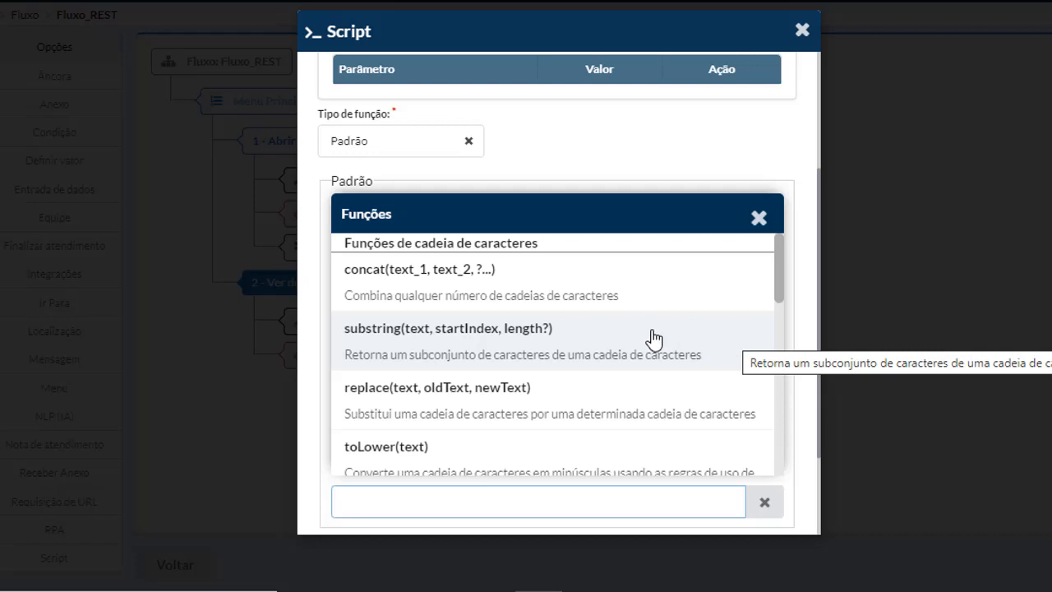
click(359, 159)
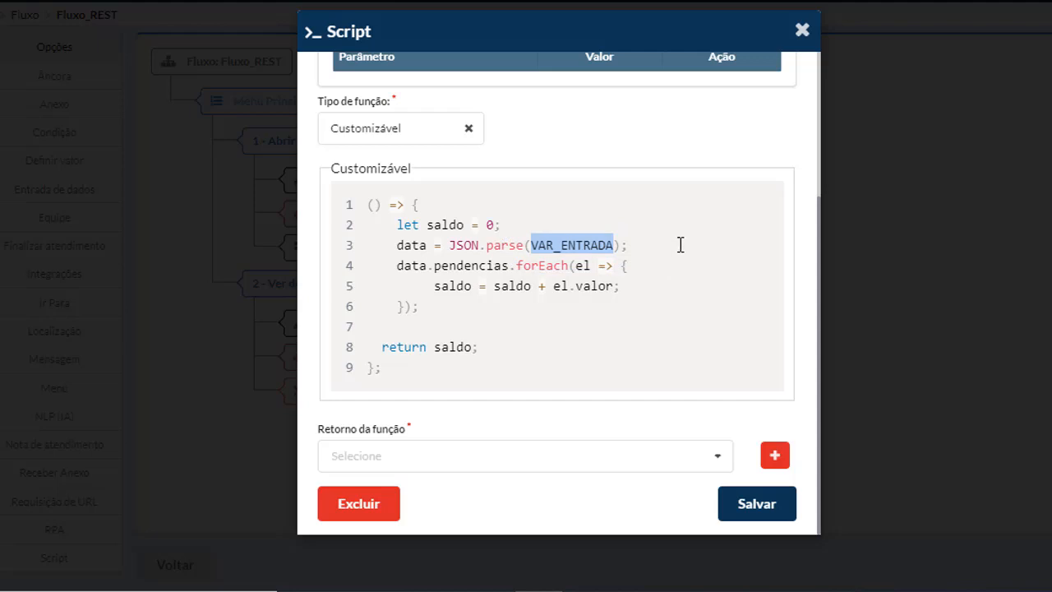
- Add the script parameter VAR_ENTRADA with value {{RETORNO}}, set the function return to SALDO, and save the script
scroll(682, 245, up, 2)
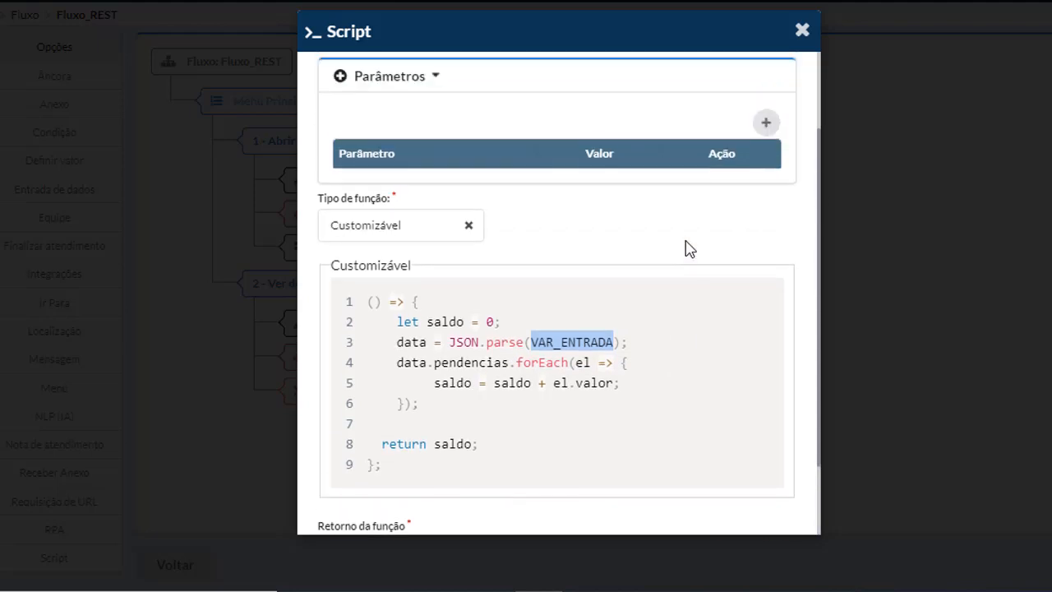
click(772, 125)
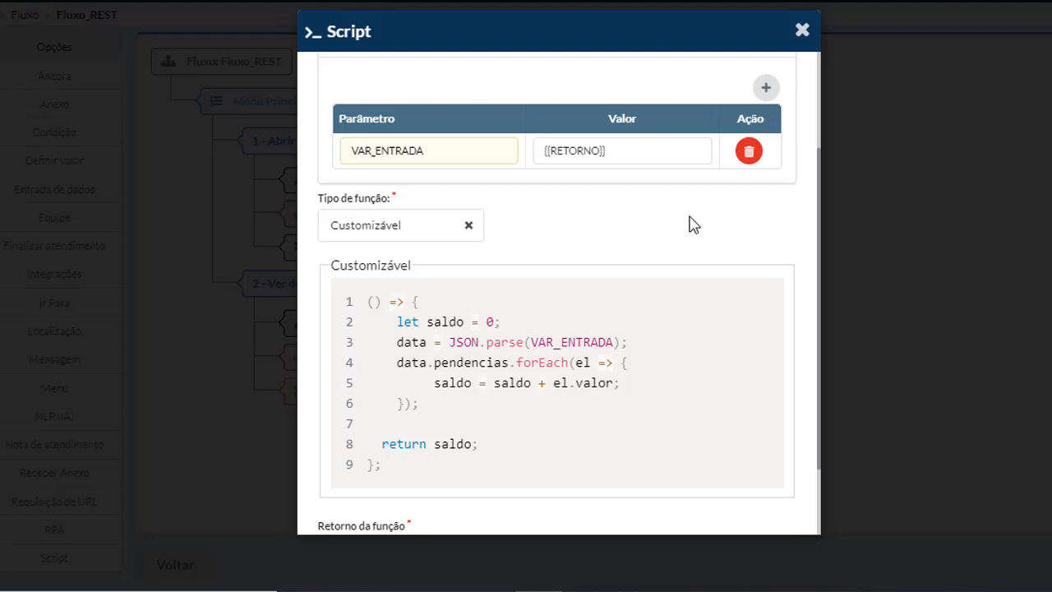
scroll(694, 225, down, 2)
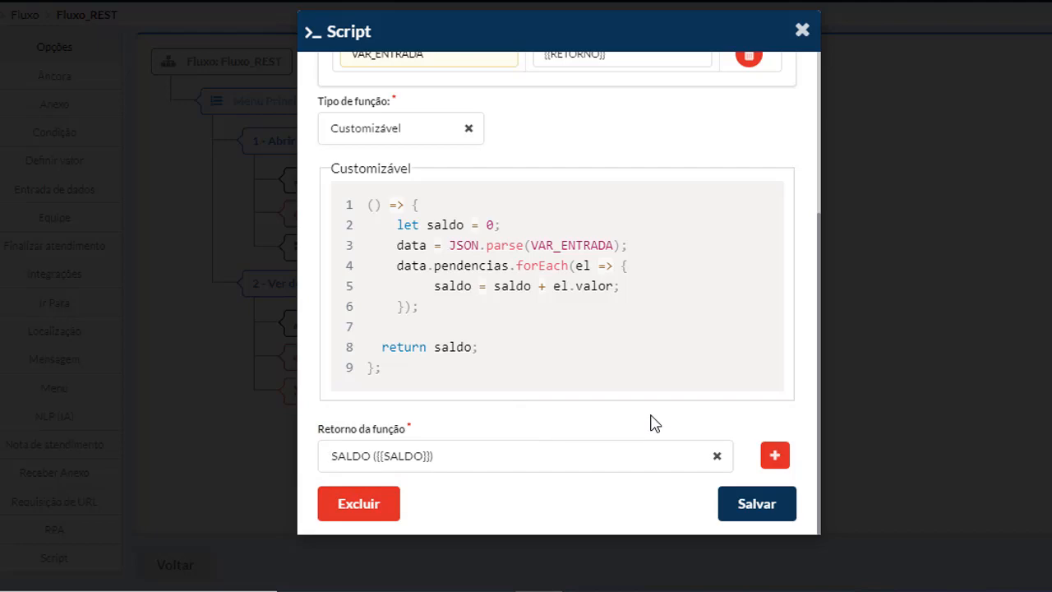
click(785, 500)
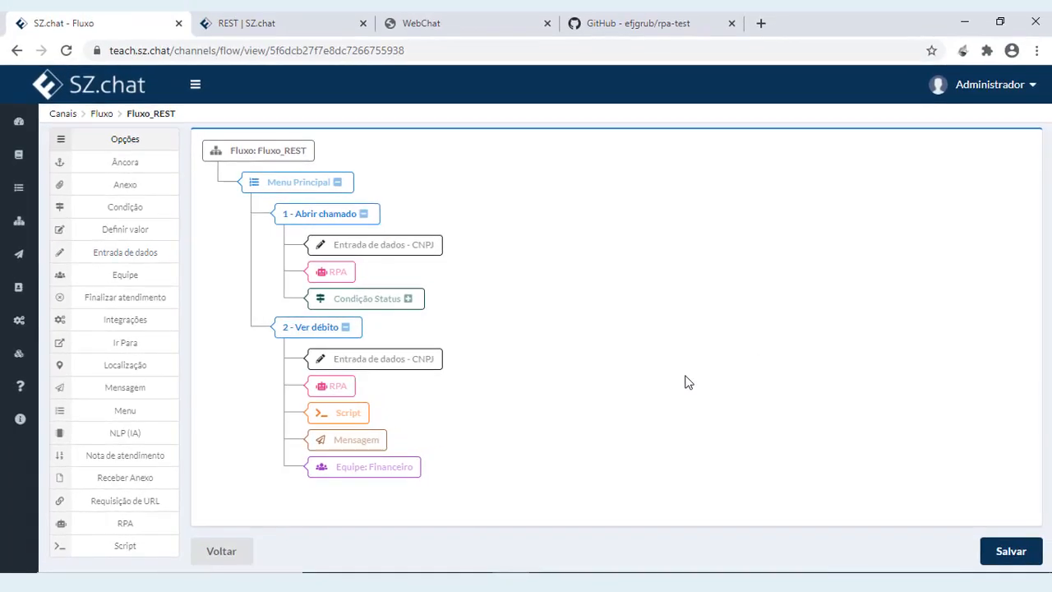
- Save the Fluxo_REST flow
click(1003, 557)
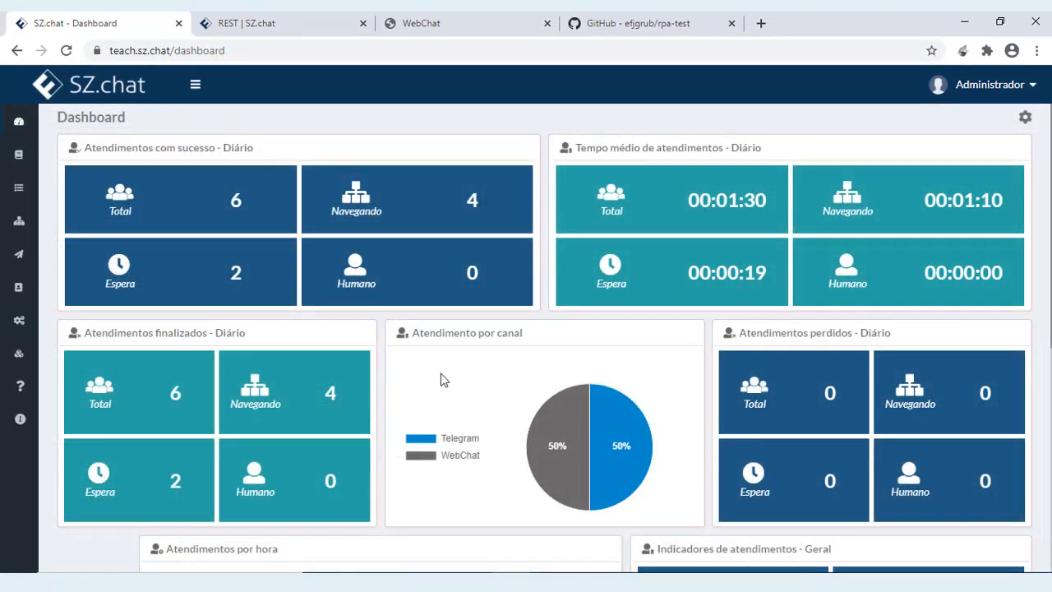